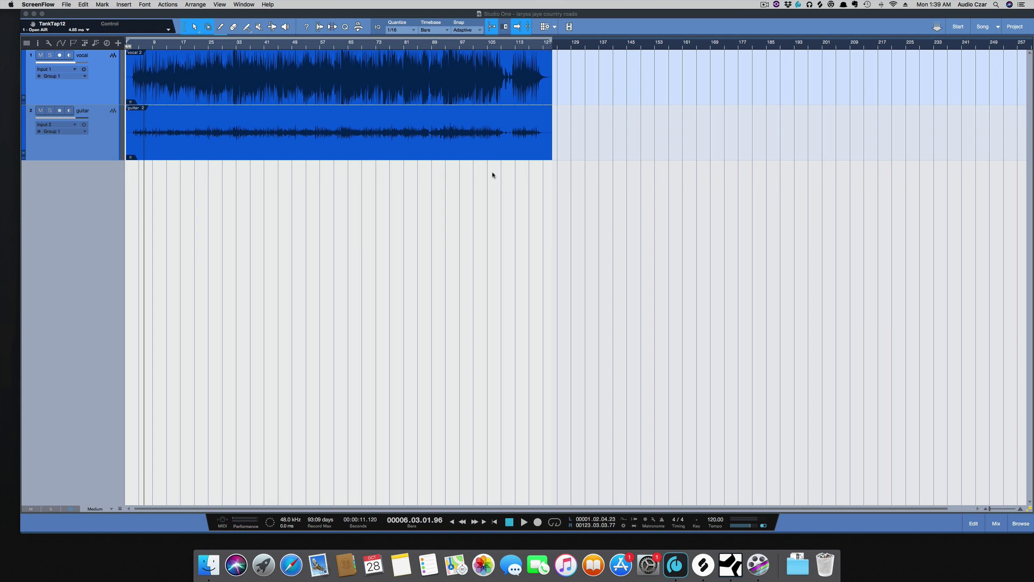
- Play the song from bar 11 to hear the vocal and guitar, then select both audio events
{"action": "left_click", "coordinate": [410, 209]}
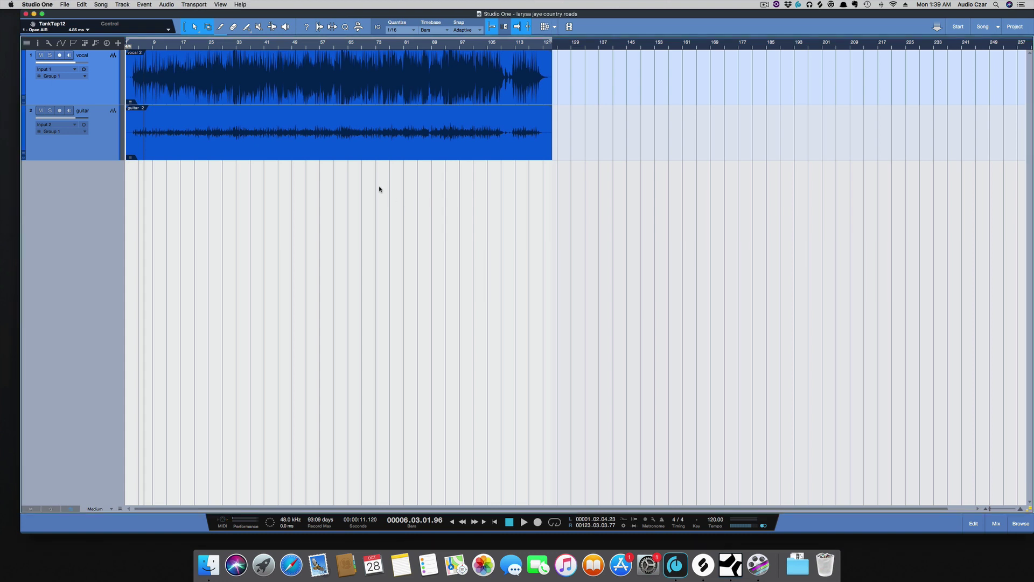
{"action": "left_click", "coordinate": [161, 75]}
{"action": "key", "text": "space"}
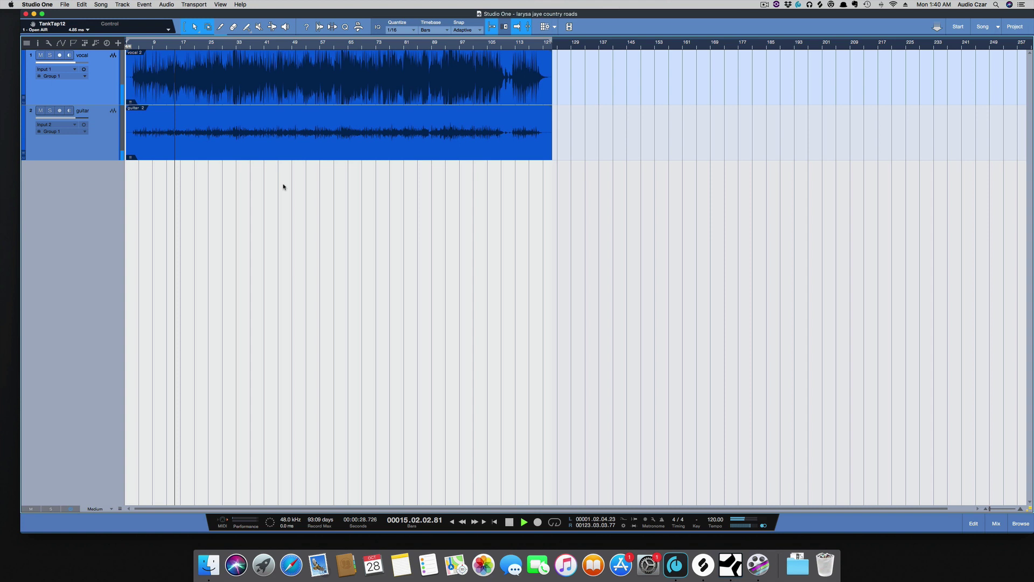
{"action": "key", "text": "space"}
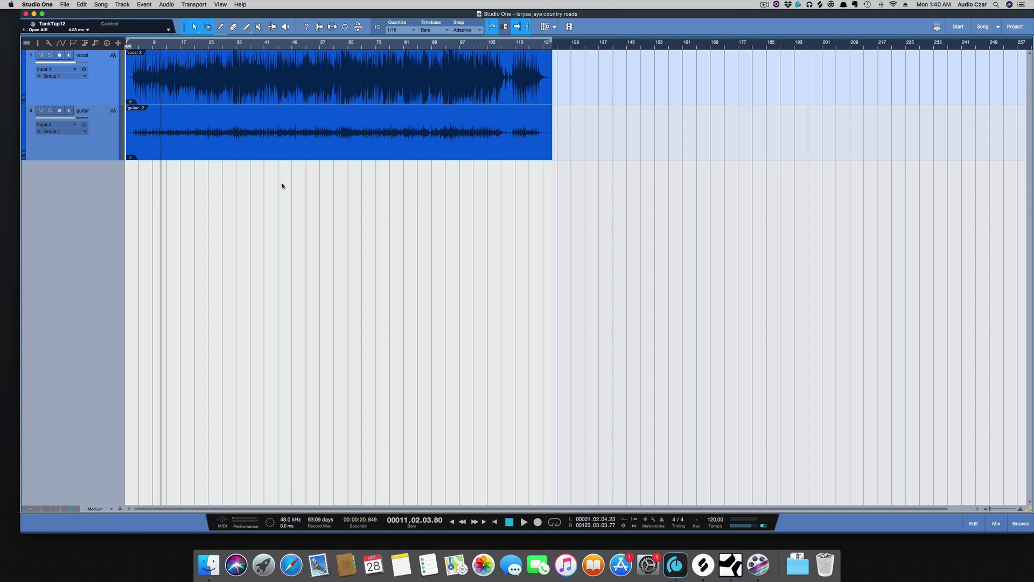
{"action": "key", "text": "super+a"}
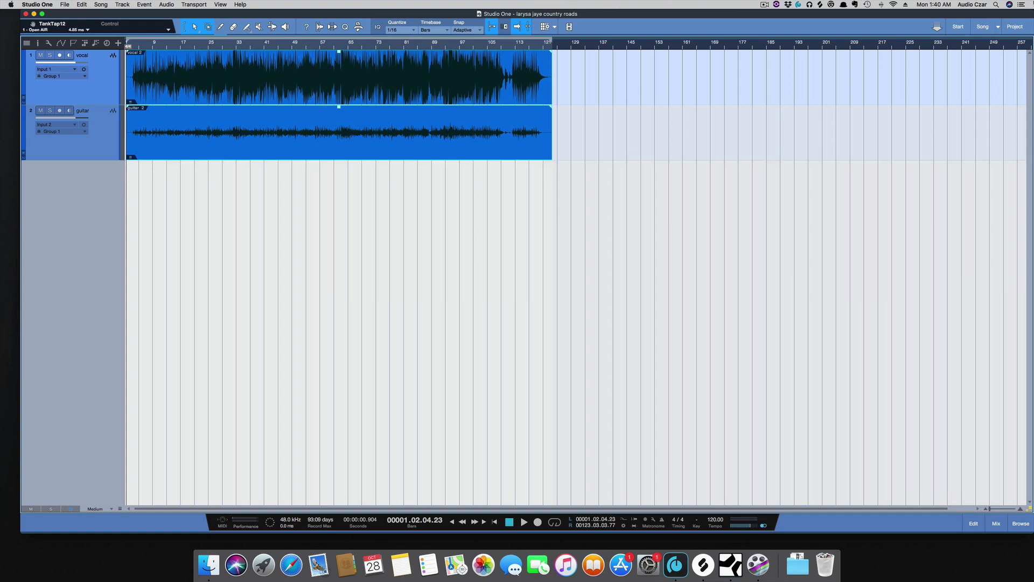
- Open the Batch Converter, select vocal(2) and guitar (2), and open the existing rack process's options
{"action": "left_click", "coordinate": [959, 27]}
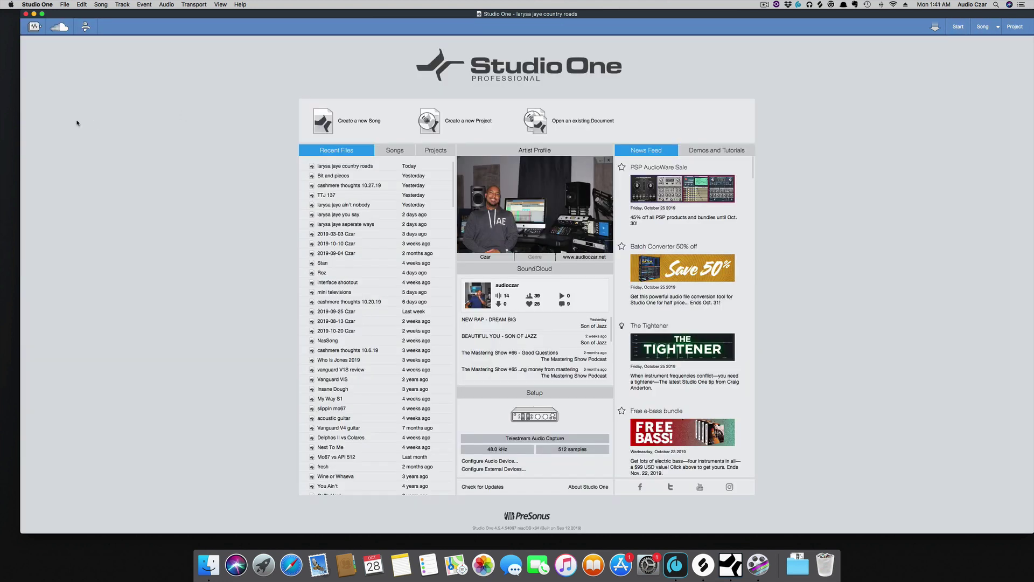
{"action": "left_click", "coordinate": [34, 26]}
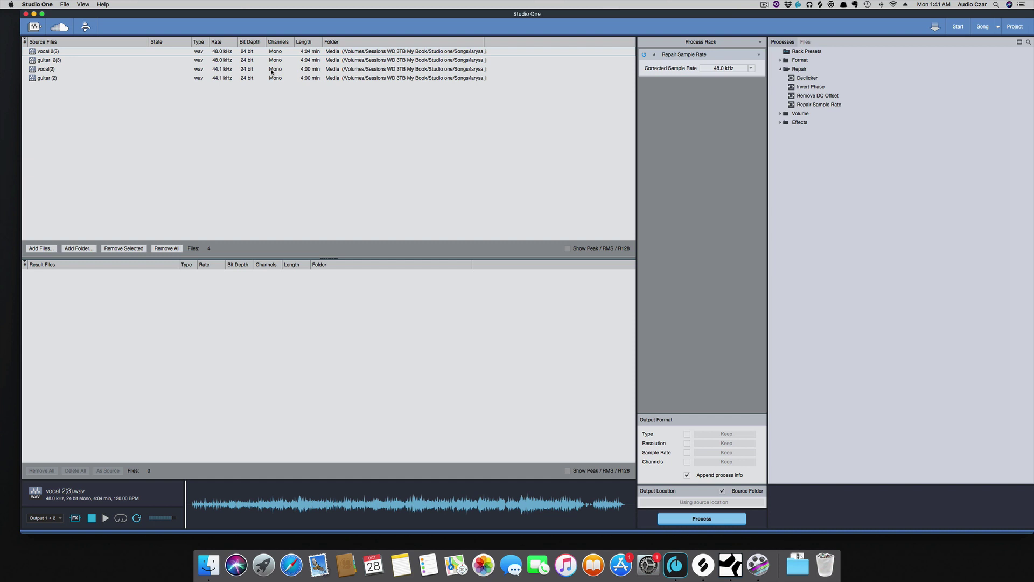
{"action": "left_click", "coordinate": [366, 70]}
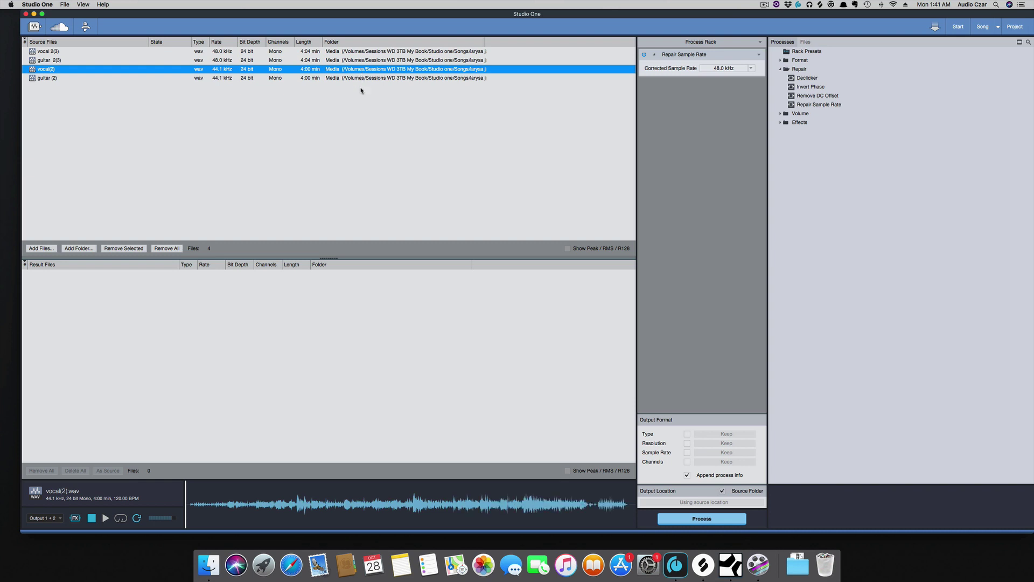
{"action": "left_click", "coordinate": [359, 93]}
{"action": "left_click", "coordinate": [364, 70]}
{"action": "left_click", "coordinate": [363, 79], "text": "shift"}
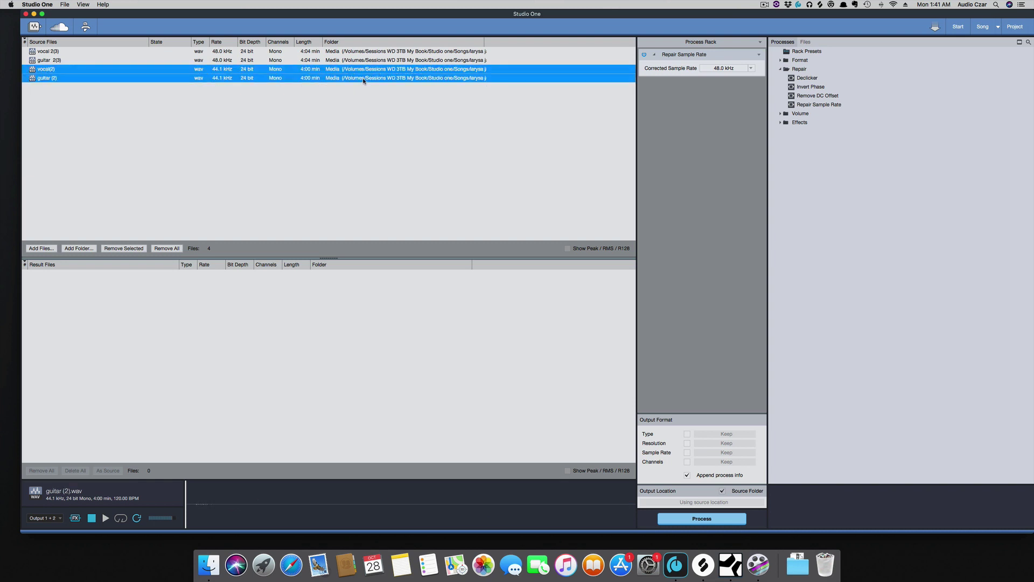
{"action": "left_click", "coordinate": [831, 106]}
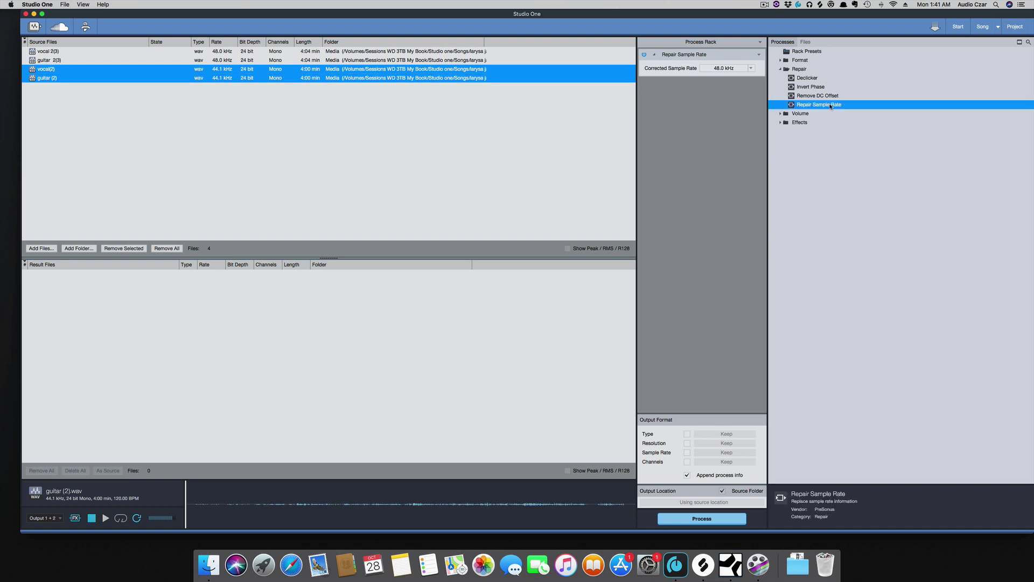
{"action": "left_click", "coordinate": [752, 68]}
- Replace the existing rack process with Repair Sample Rate
{"action": "left_click", "coordinate": [761, 80]}
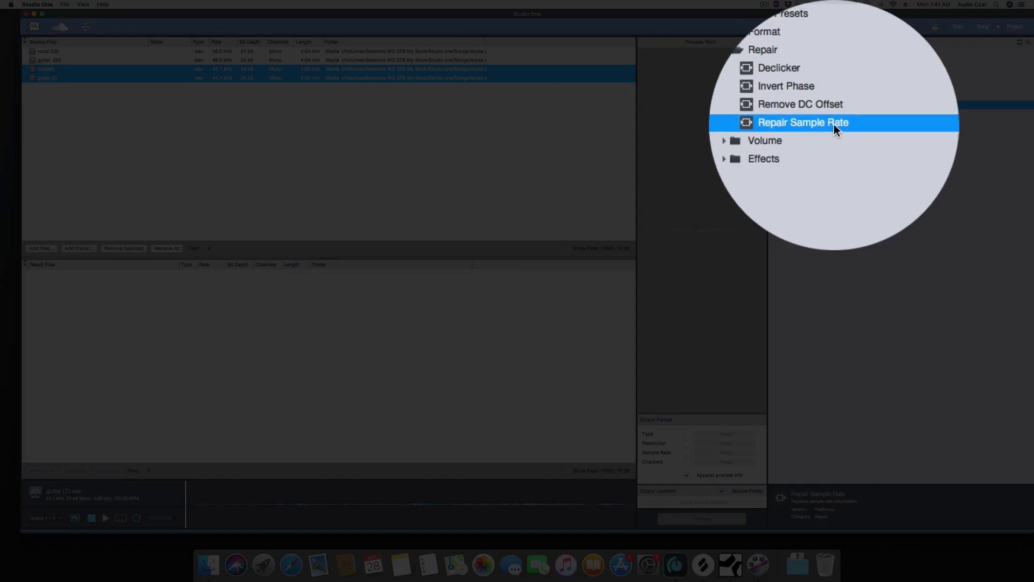
{"action": "left_click_drag", "start_coordinate": [824, 106], "coordinate": [679, 64]}
{"action": "left_click_drag", "start_coordinate": [677, 124], "coordinate": [677, 124]}
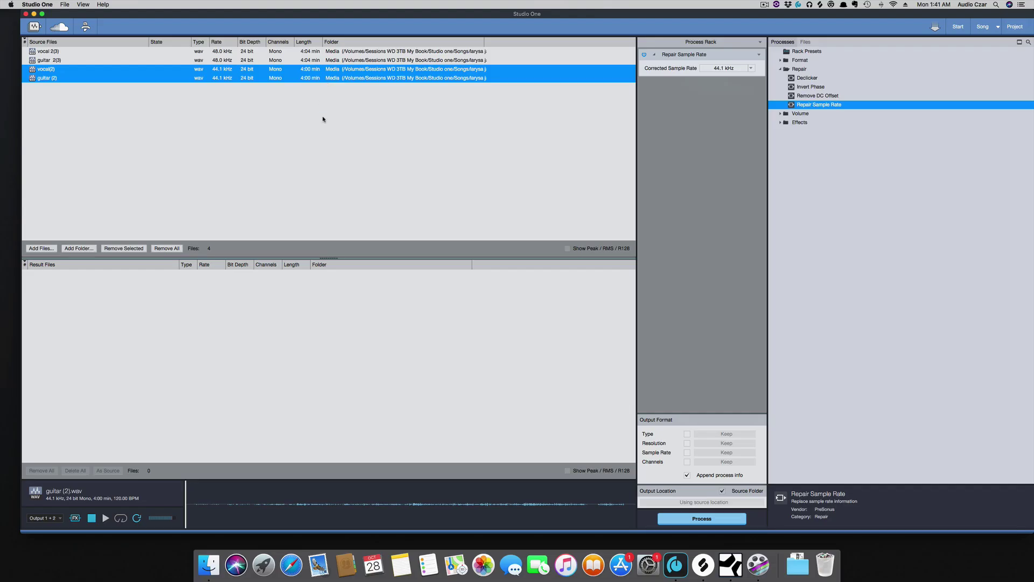
- Select only vocal(2) and preview it from partway into the file
{"action": "left_click", "coordinate": [323, 108]}
{"action": "left_click", "coordinate": [372, 69]}
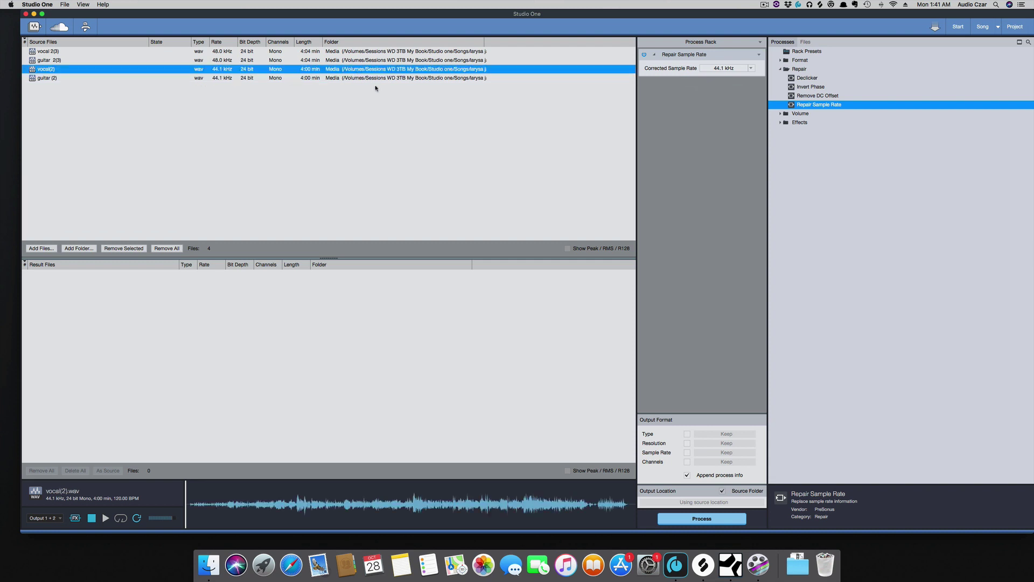
{"action": "left_click", "coordinate": [365, 78]}
{"action": "left_click", "coordinate": [363, 69]}
{"action": "left_click", "coordinate": [297, 503]}
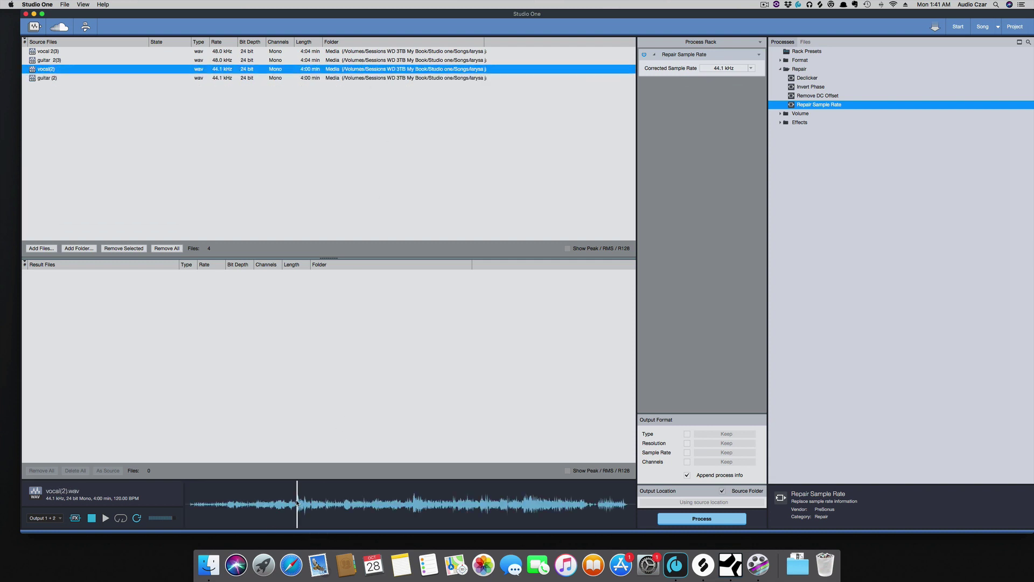
{"action": "left_click", "coordinate": [106, 518]}
{"action": "left_click", "coordinate": [92, 518]}
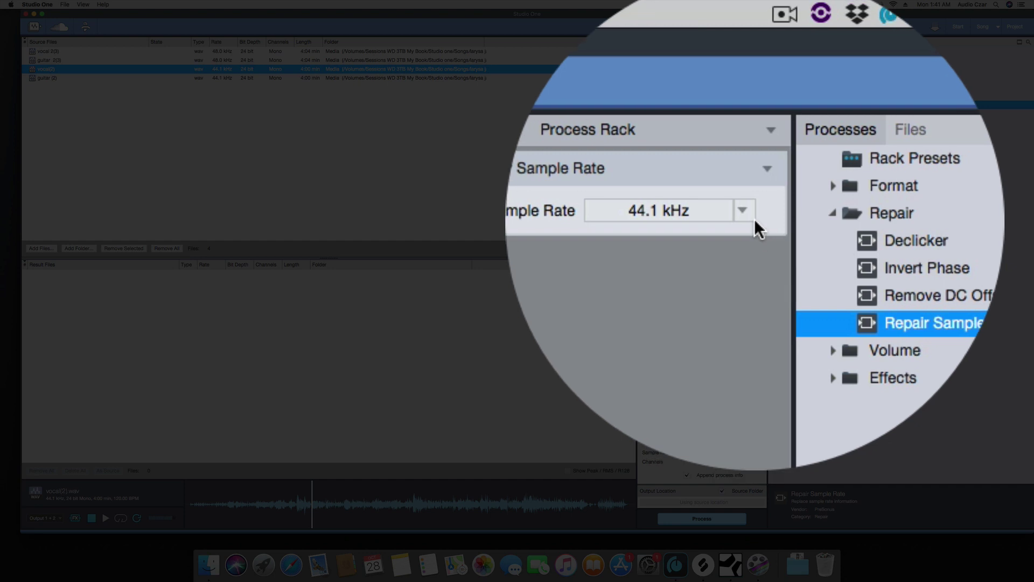
- Set the corrected sample rate to 48.0 kHz and replay the preview
{"action": "left_click", "coordinate": [751, 68]}
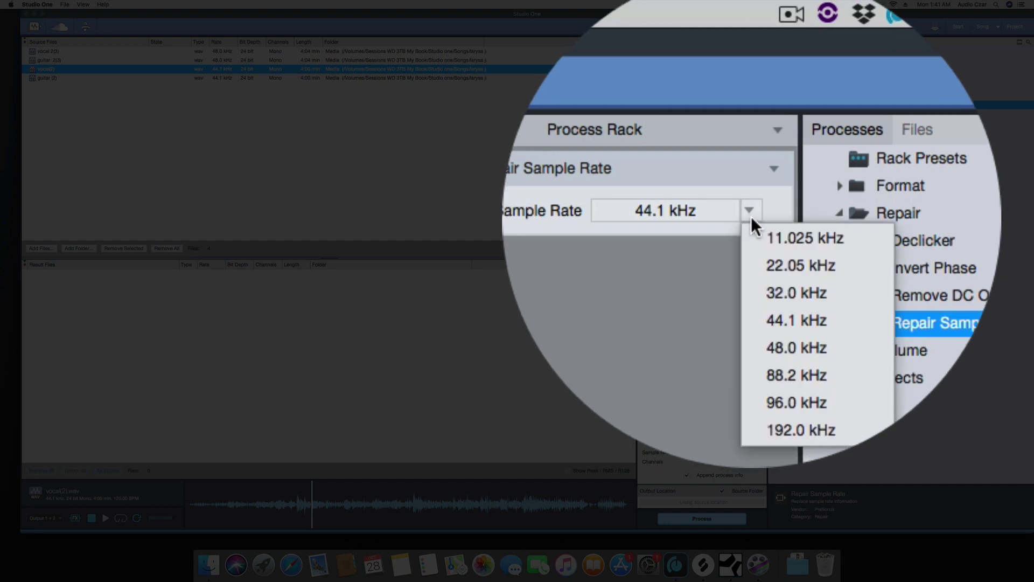
{"action": "left_click", "coordinate": [763, 252]}
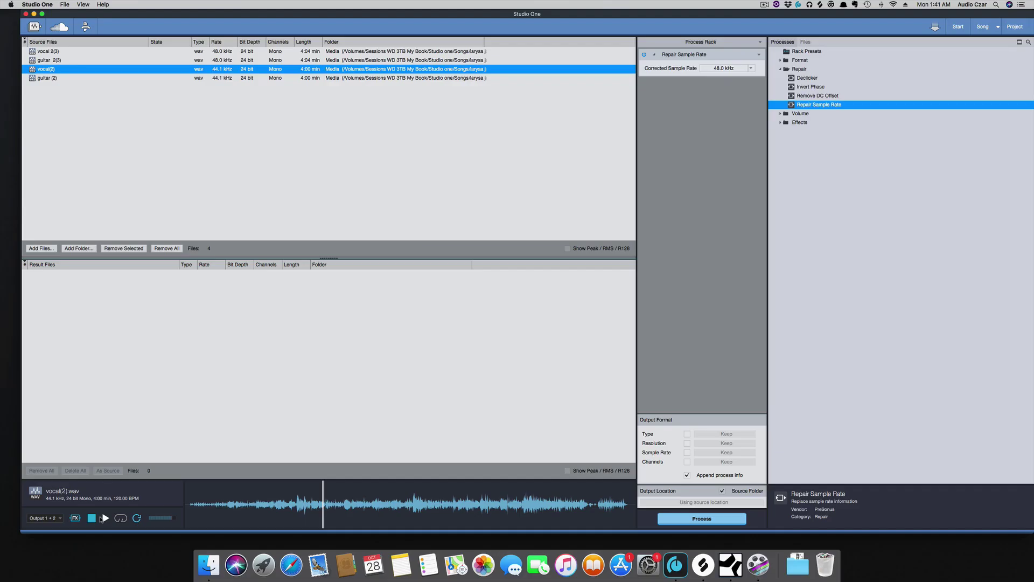
{"action": "left_click", "coordinate": [104, 518]}
- Stop the preview, select all four source files, and process them into 48 kHz rate-repaired copies
{"action": "key", "text": "space"}
{"action": "left_click", "coordinate": [710, 519]}
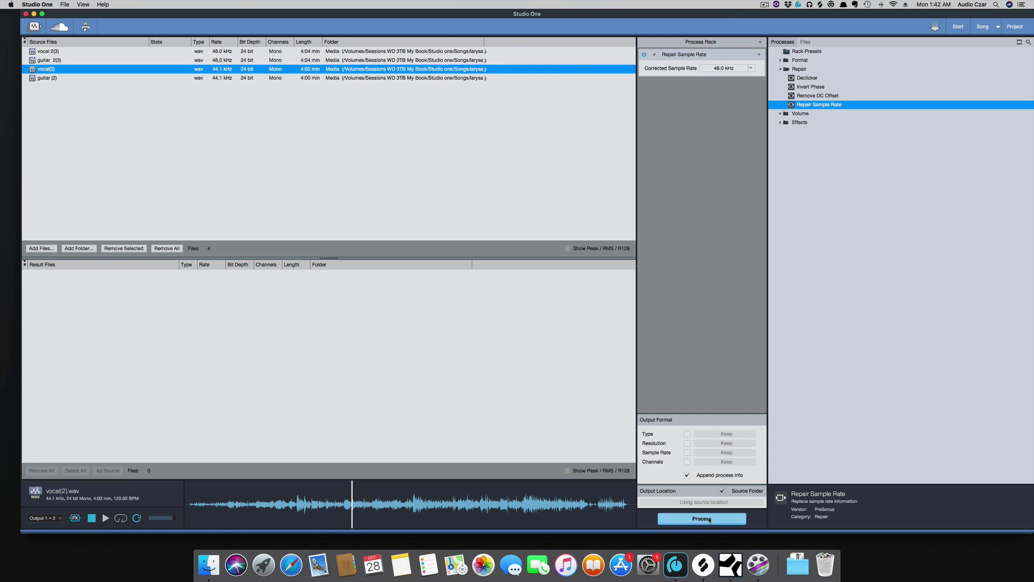
{"action": "left_click", "coordinate": [479, 77], "text": "shift"}
{"action": "left_click", "coordinate": [709, 519]}
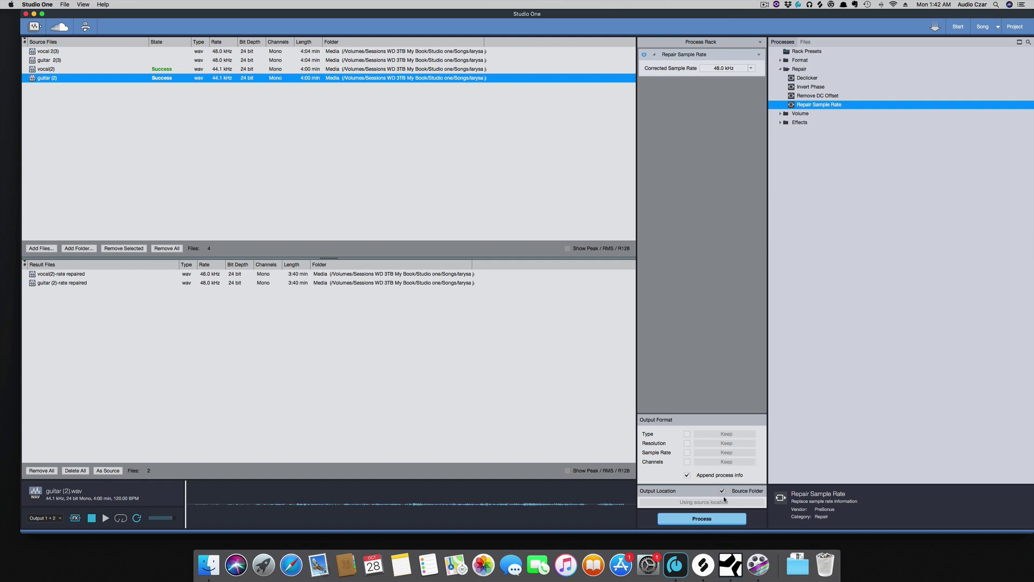
{"action": "left_click", "coordinate": [934, 290]}
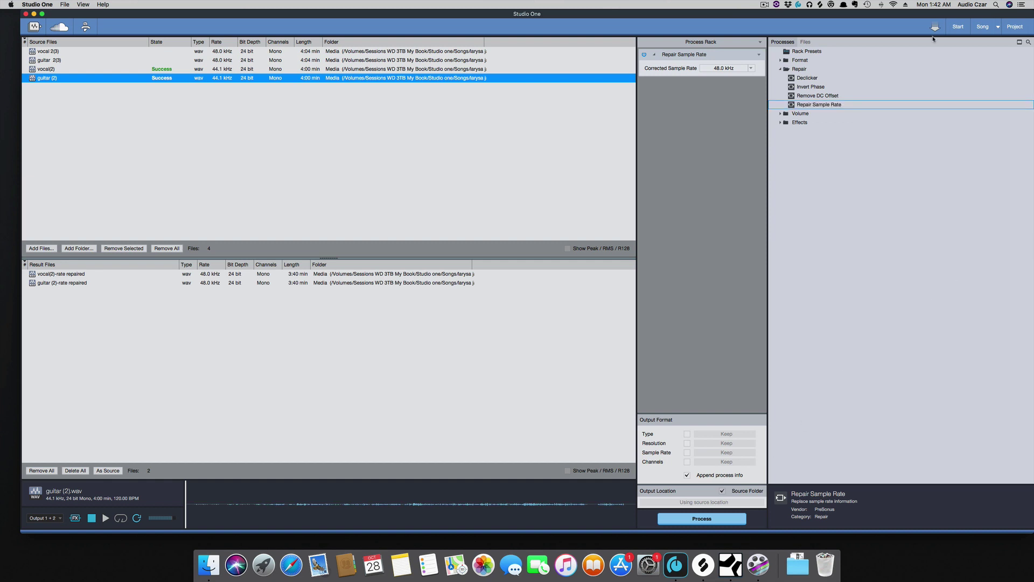
- Return to the song, dismiss the sample-rate mismatch warning, and bring up the file browser
{"action": "left_click", "coordinate": [983, 27]}
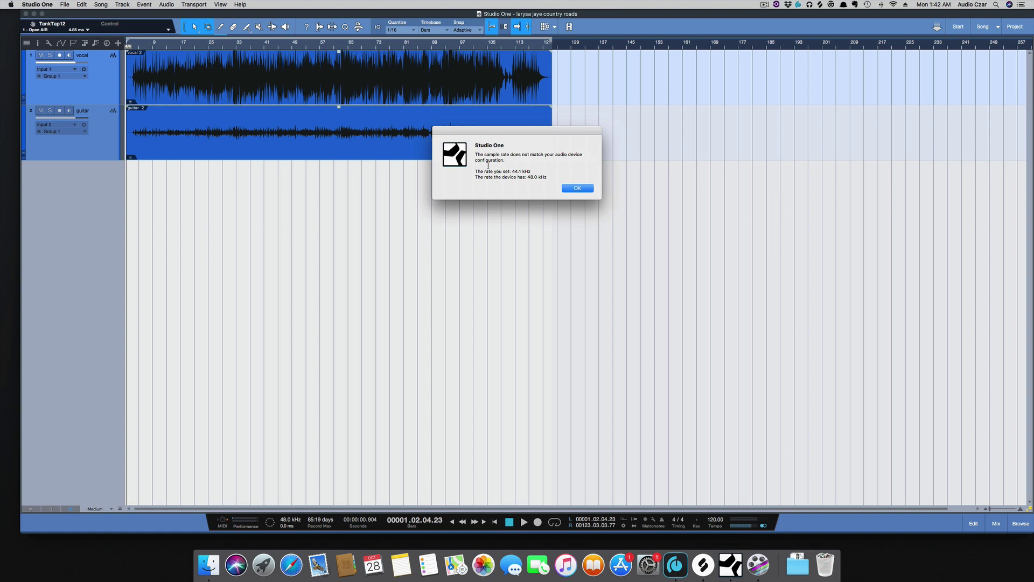
{"action": "left_click", "coordinate": [577, 190]}
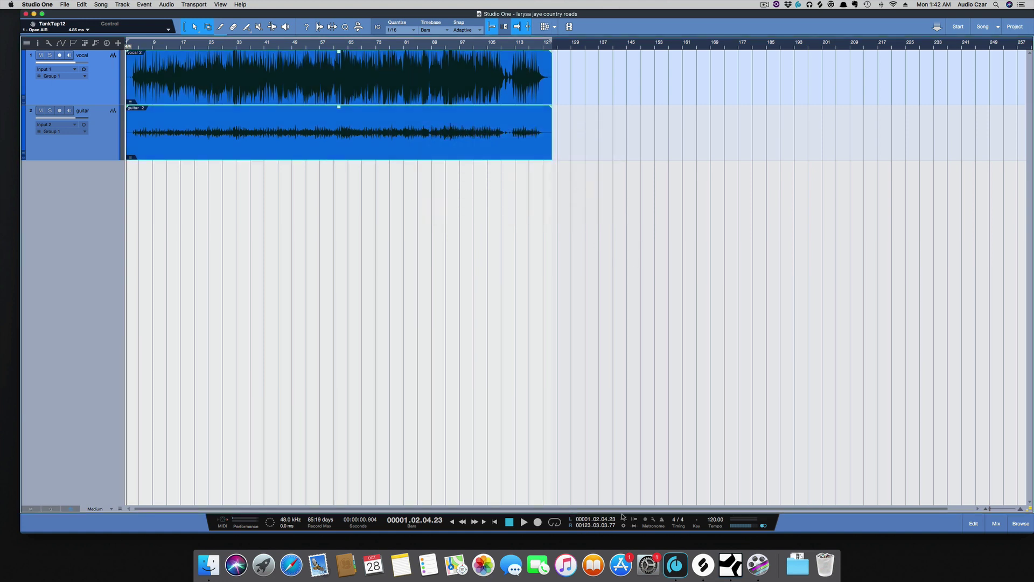
{"action": "key", "text": "F5"}
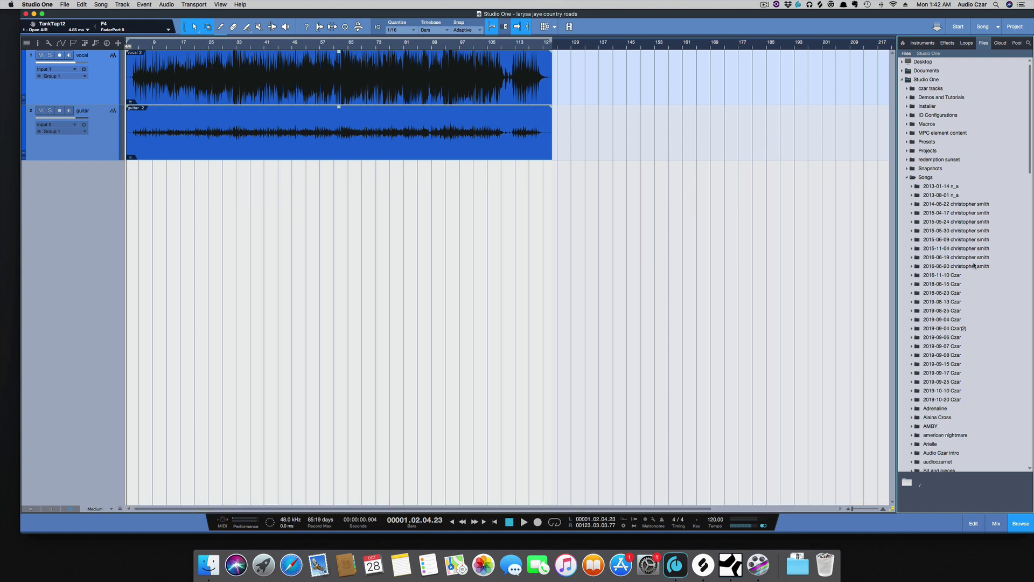
- In the larysa jaye country roads song folder, select the repaired guitar and vocal files
{"action": "scroll", "coordinate": [965, 353], "scroll_direction": "down", "scroll_amount": 15}
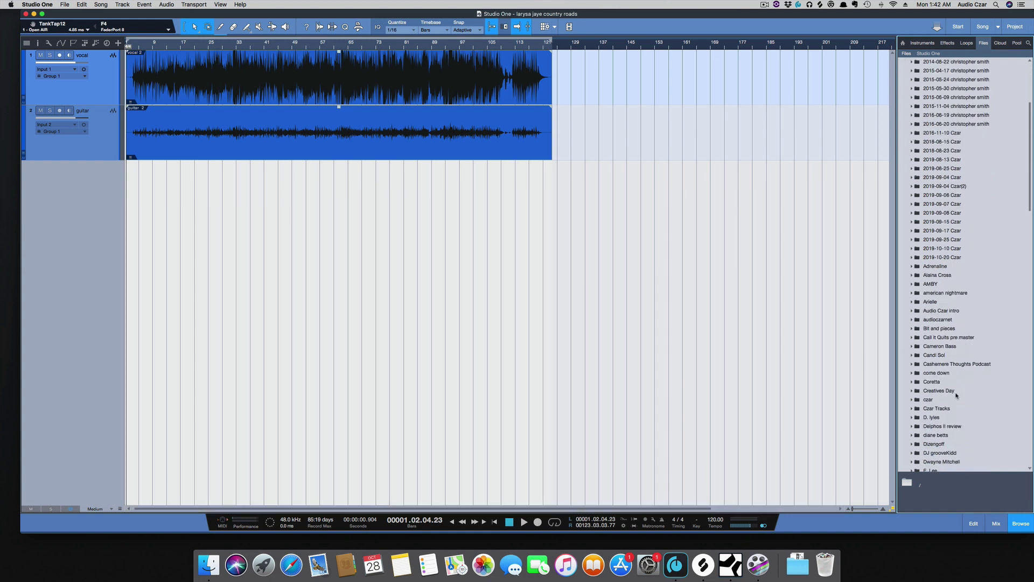
{"action": "scroll", "coordinate": [955, 397], "scroll_direction": "down", "scroll_amount": 3}
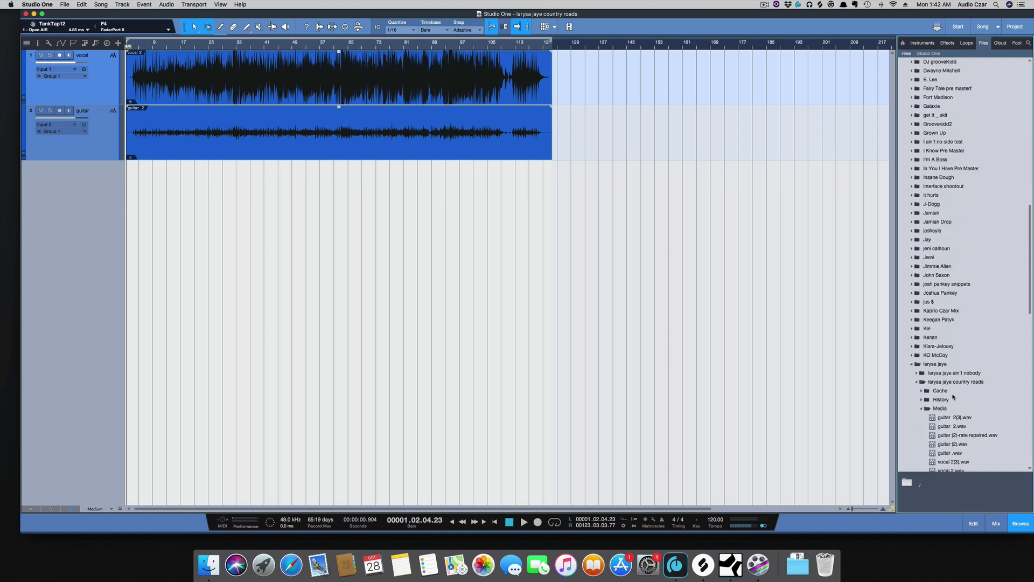
{"action": "left_click", "coordinate": [967, 382]}
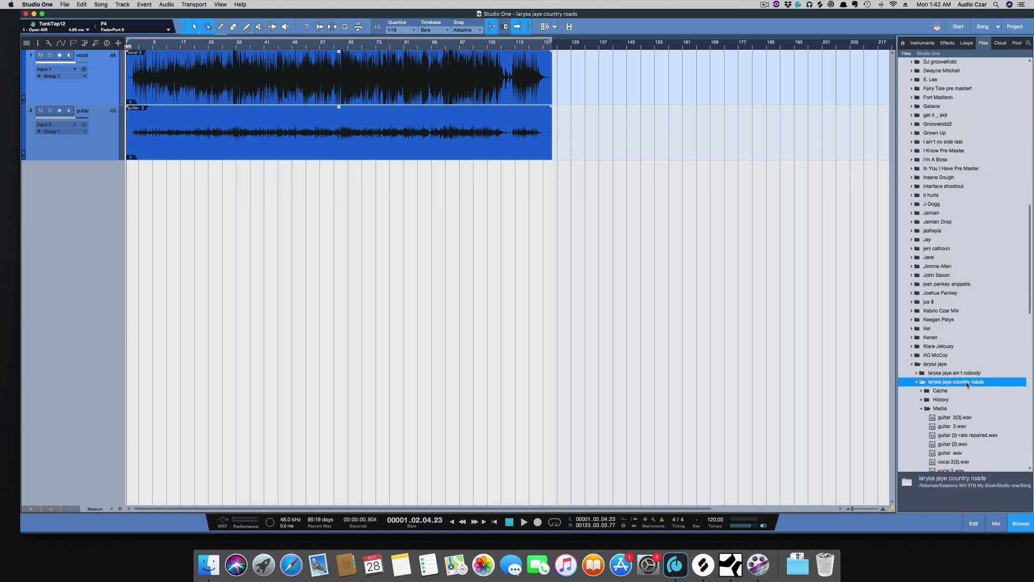
{"action": "scroll", "coordinate": [972, 387], "scroll_direction": "down", "scroll_amount": 2}
{"action": "scroll", "coordinate": [974, 388], "scroll_direction": "down", "scroll_amount": 1}
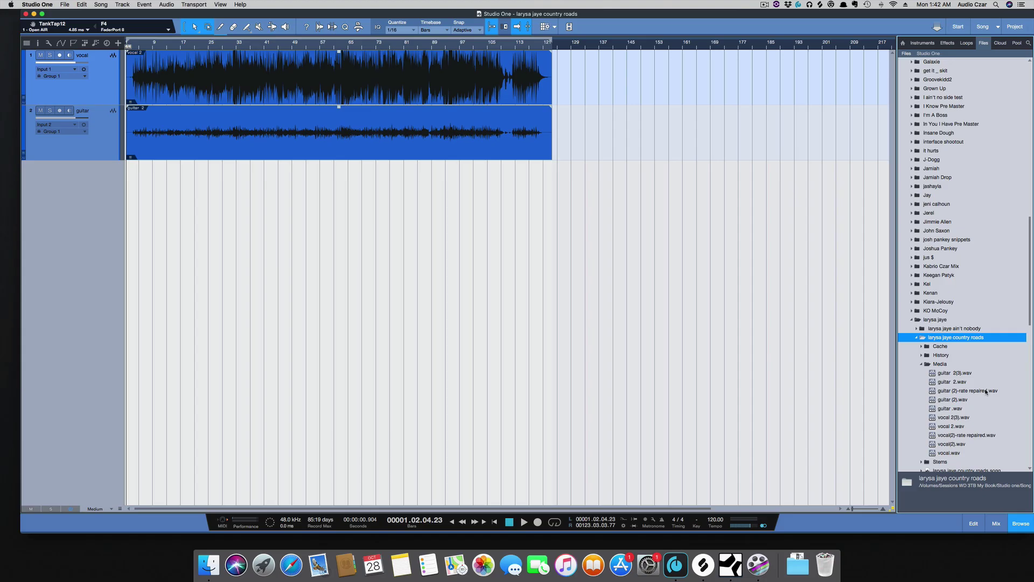
{"action": "left_click", "coordinate": [984, 392]}
{"action": "left_click", "coordinate": [890, 358], "text": "super"}
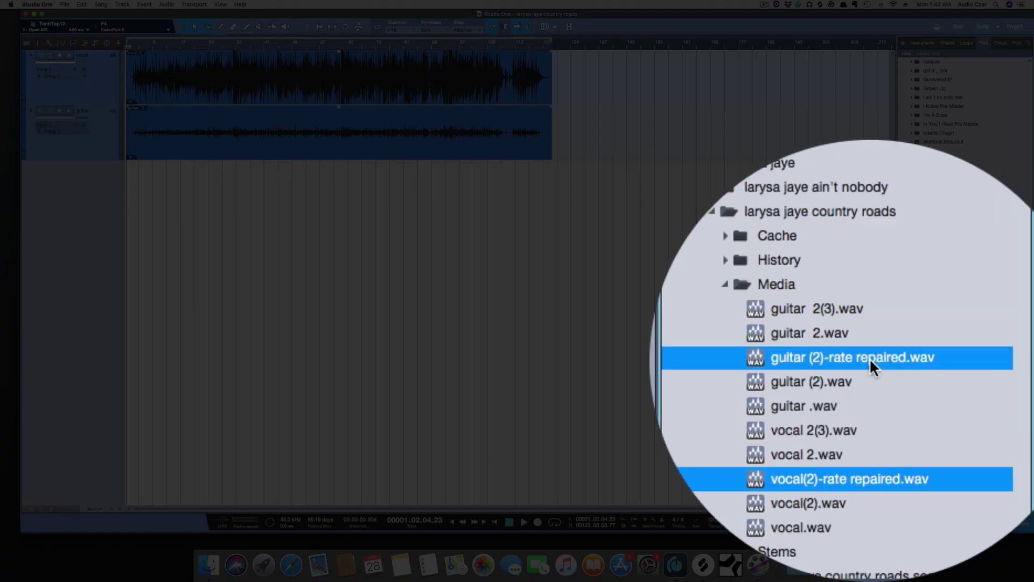
- Add both repaired files as new tracks at bar 1, mute the originals, and move the vocal above the guitar
{"action": "left_click_drag", "start_coordinate": [976, 390], "coordinate": [131, 314]}
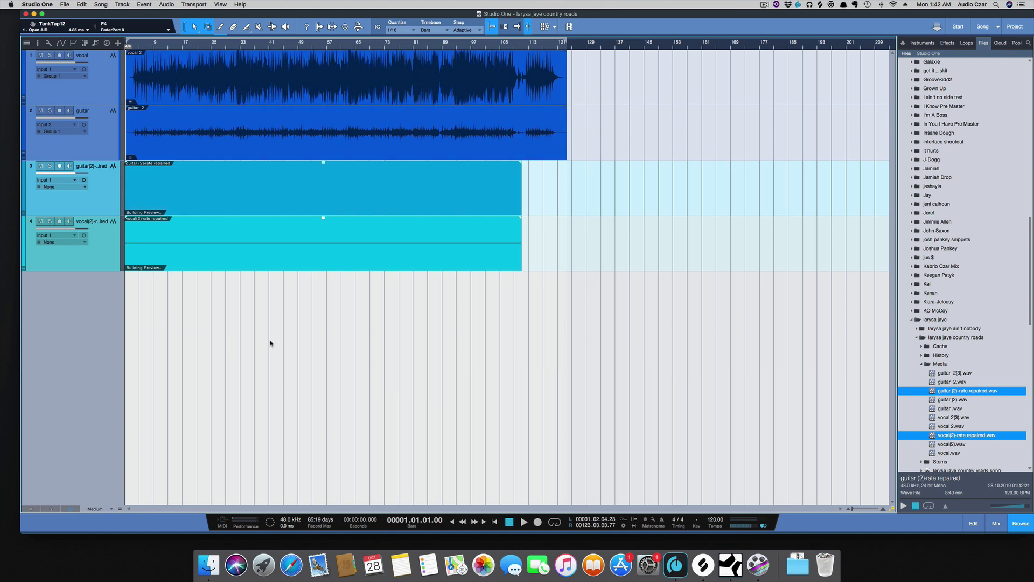
{"action": "left_click", "coordinate": [40, 55]}
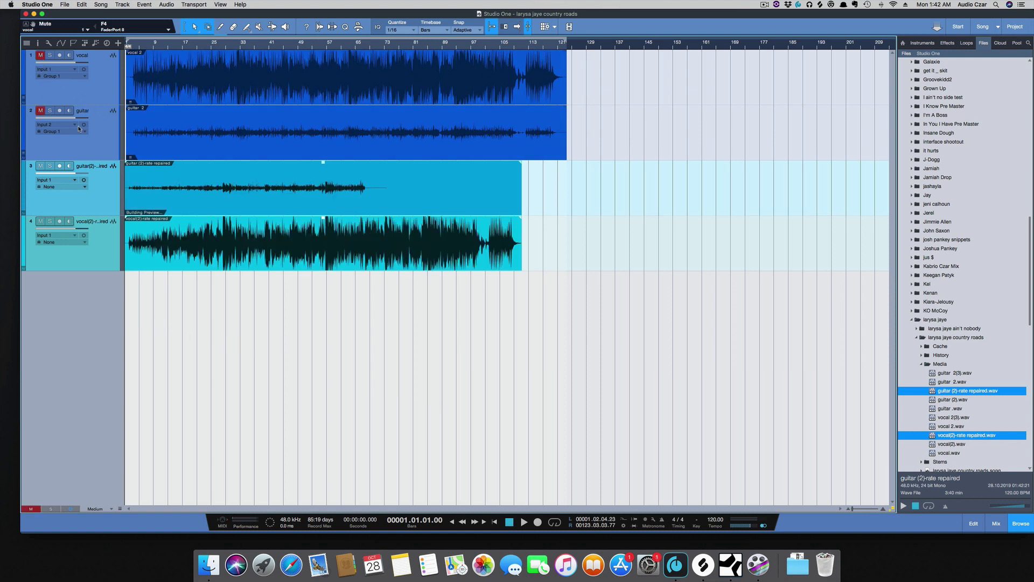
{"action": "left_click_drag", "start_coordinate": [82, 235], "coordinate": [102, 184]}
- Play the song from bar 11 and zoom the timeline in horizontally
{"action": "left_click", "coordinate": [161, 192]}
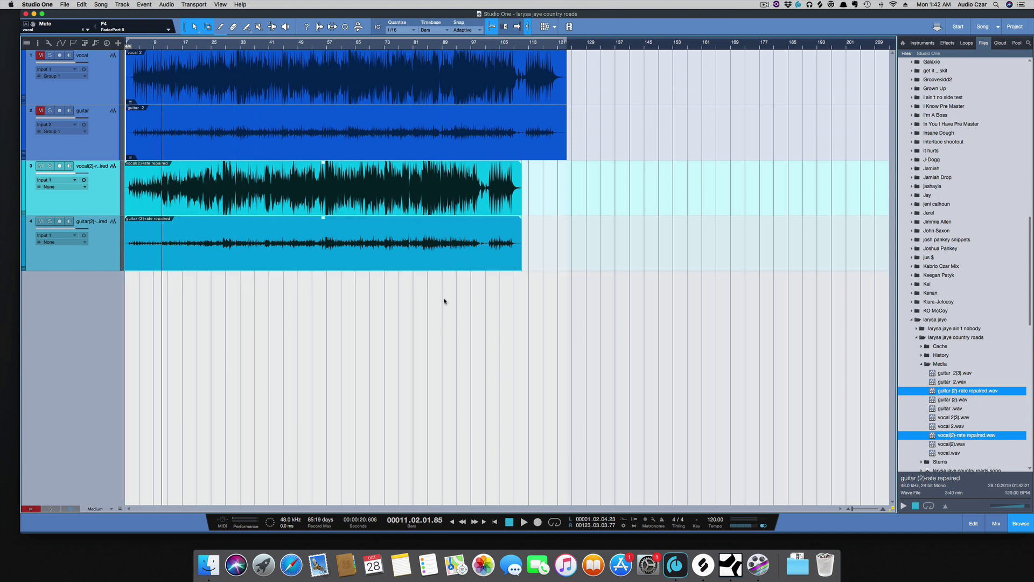
{"action": "key", "text": "space"}
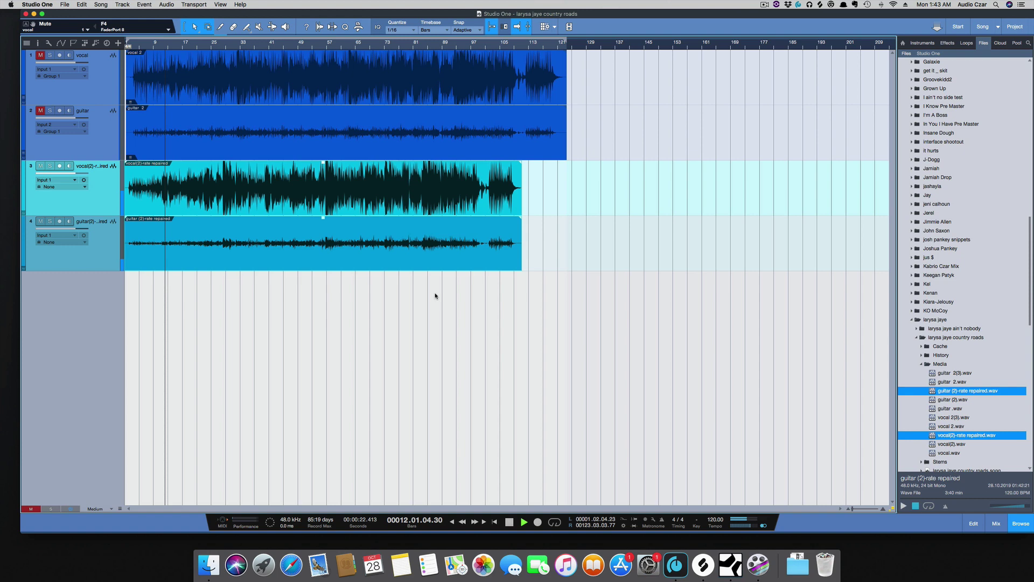
{"action": "key", "text": "e"}
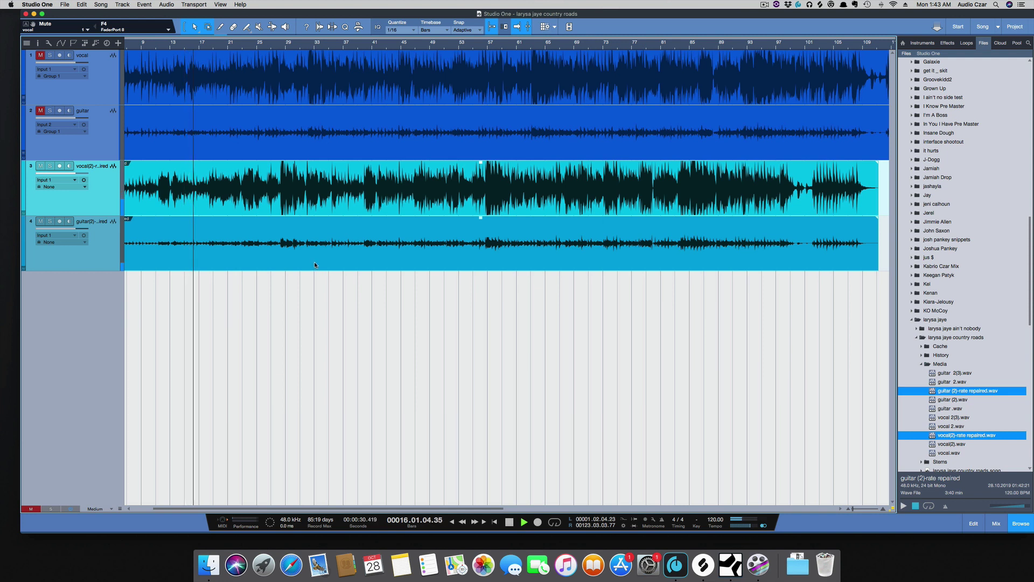
- Stop playback after listening to the repaired tracks
{"action": "key", "text": "space"}
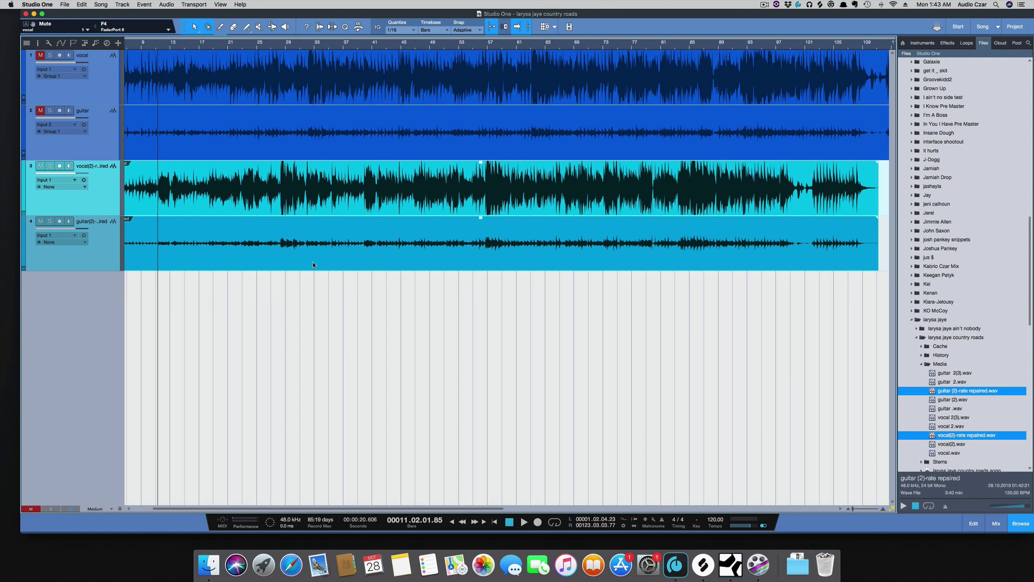
- Go to the Start page and reopen the Batch Converter
{"action": "left_click", "coordinate": [958, 27]}
{"action": "left_click", "coordinate": [34, 26]}
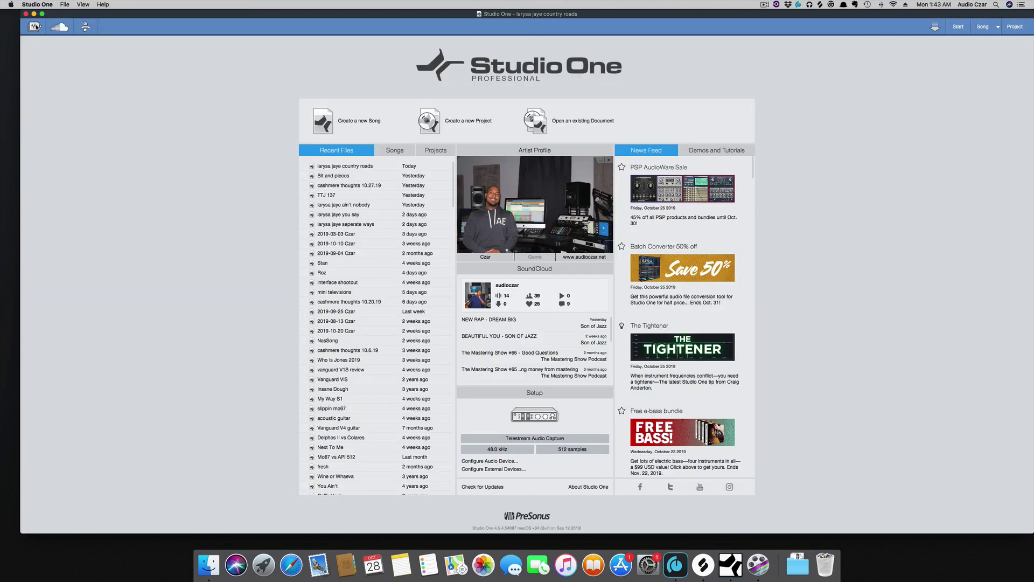